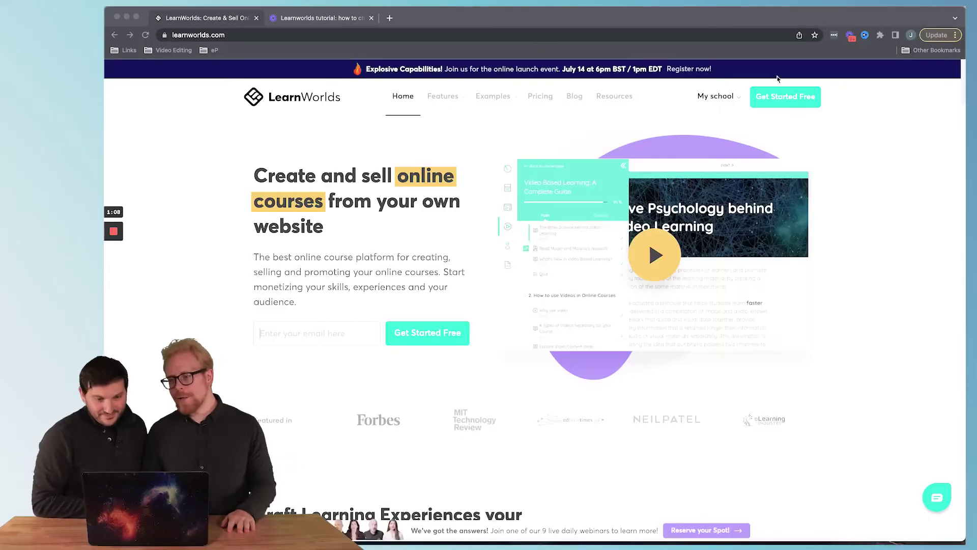
Enter the school's admin from My school and open Site builder's Blog Setup page
click(723, 100)
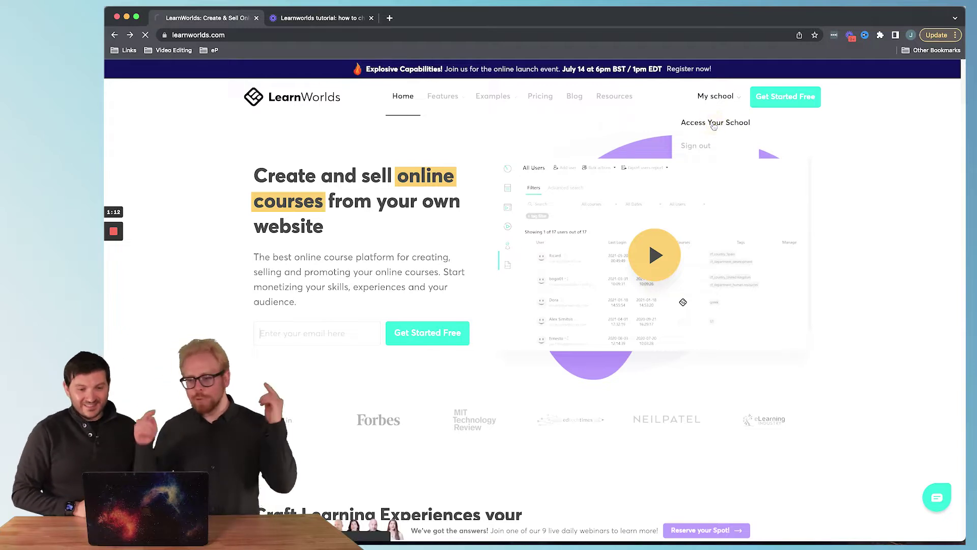
click(714, 125)
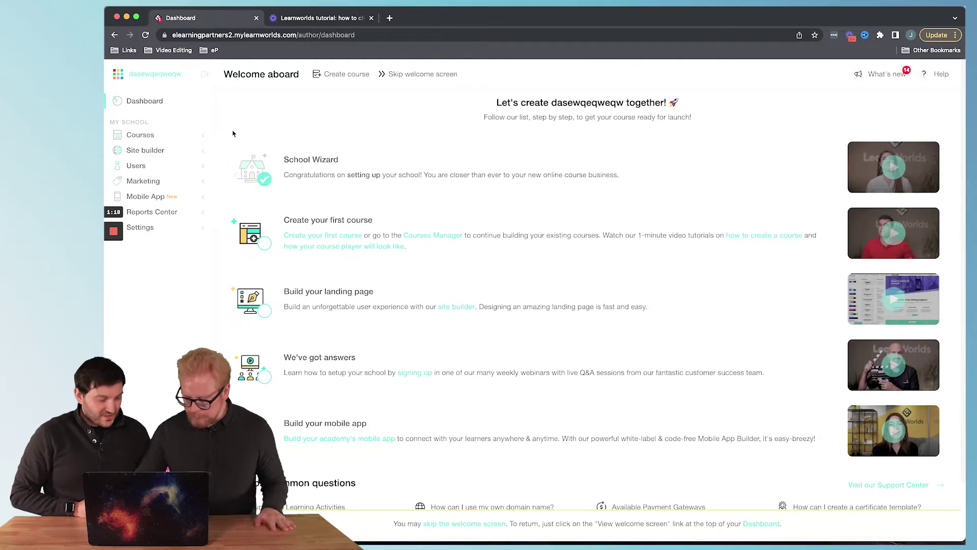
click(183, 154)
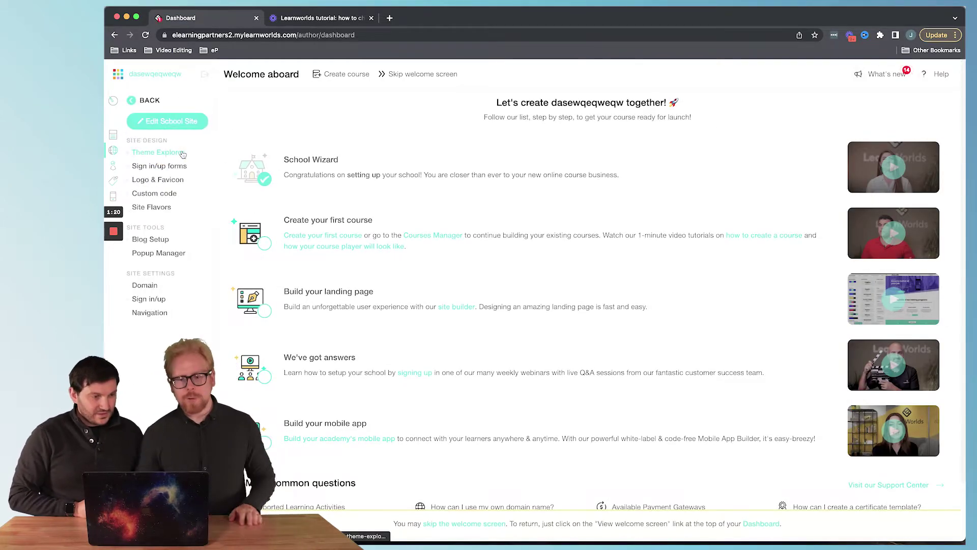
click(156, 240)
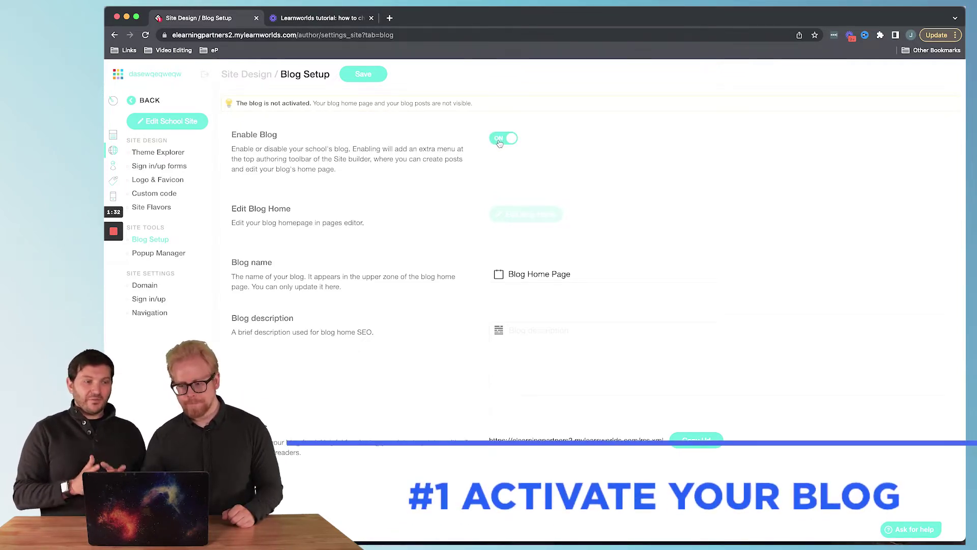
Enable the blog, rename it 'You Are Awesome!', and save the blog settings
triple_click(570, 274)
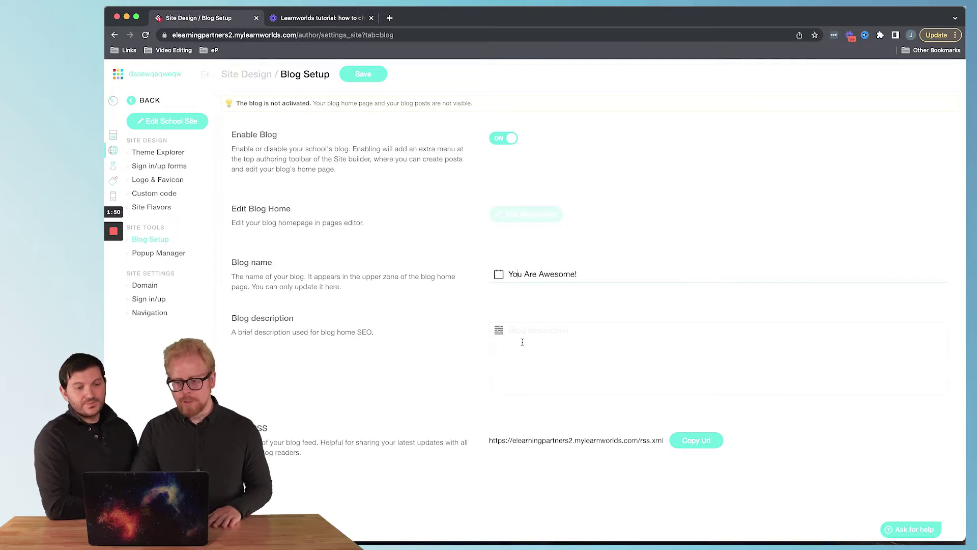
drag(375, 331, 234, 330)
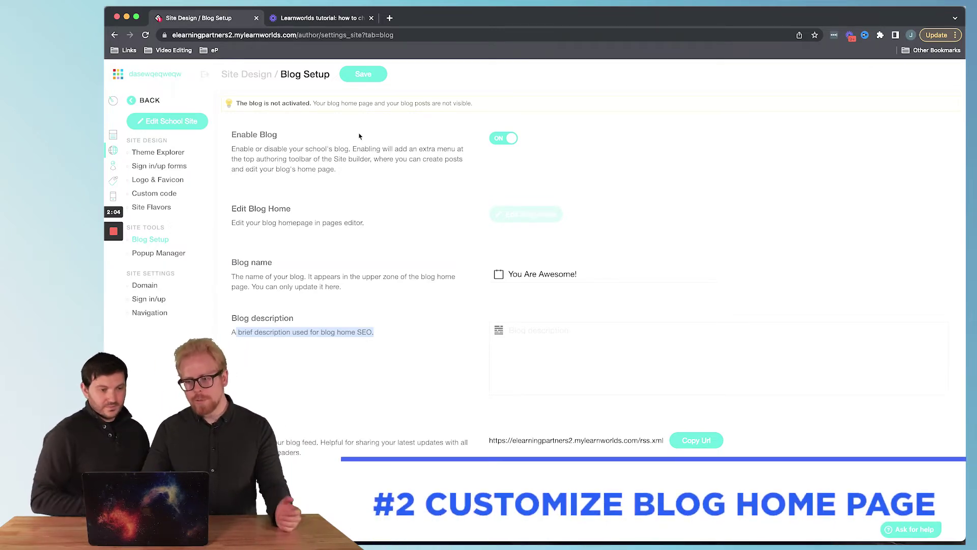
click(363, 74)
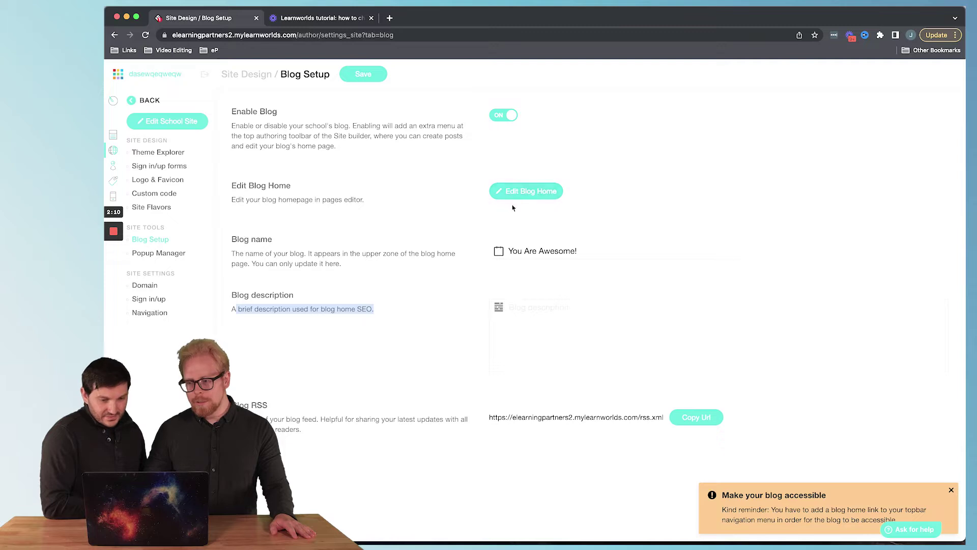
Open the blog home in the site editor and switch the page selector to 'You Are Awesome!'
click(531, 192)
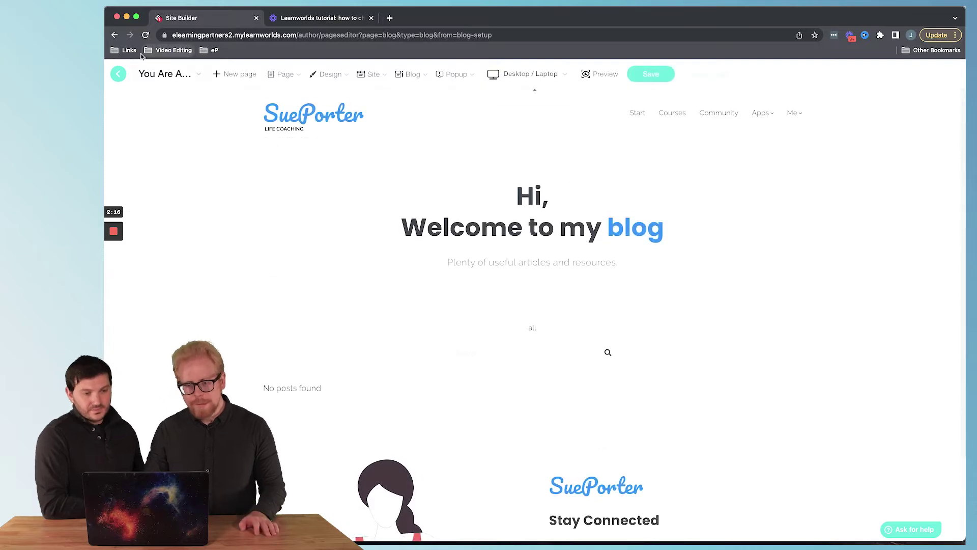
click(121, 74)
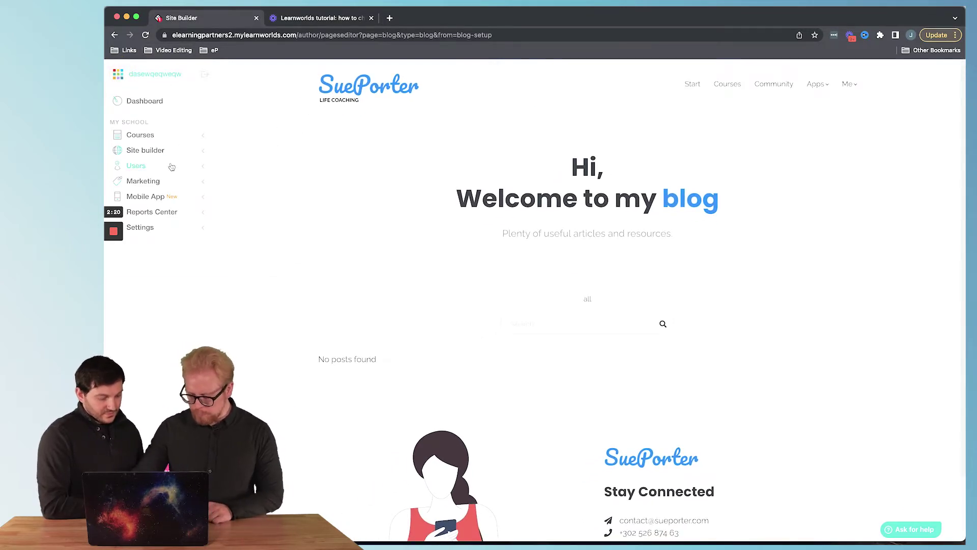
click(148, 150)
click(173, 122)
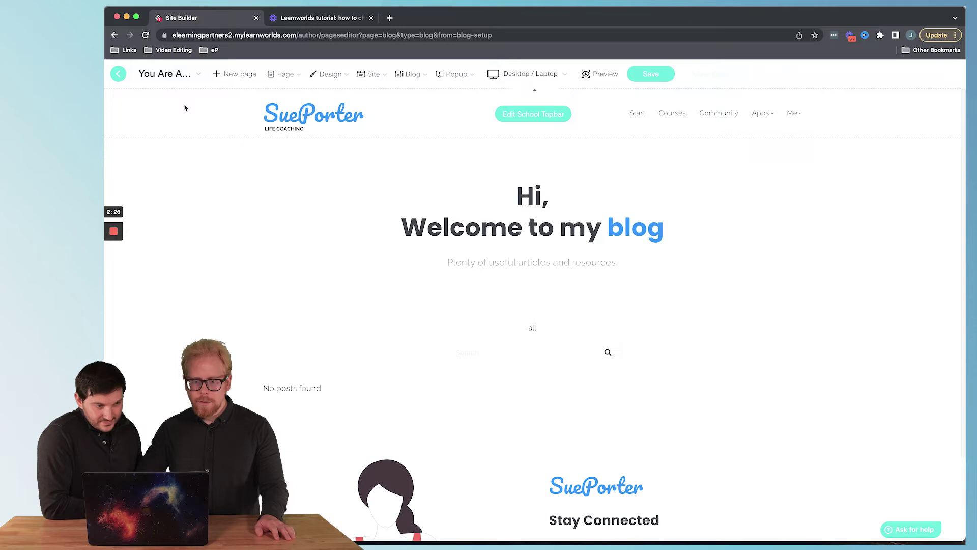
click(198, 74)
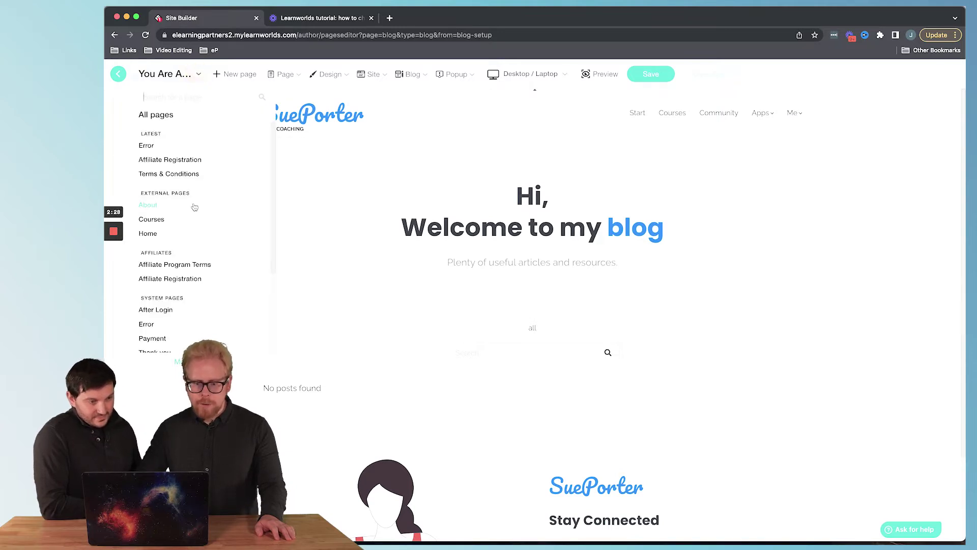
scroll(194, 206, down, 5)
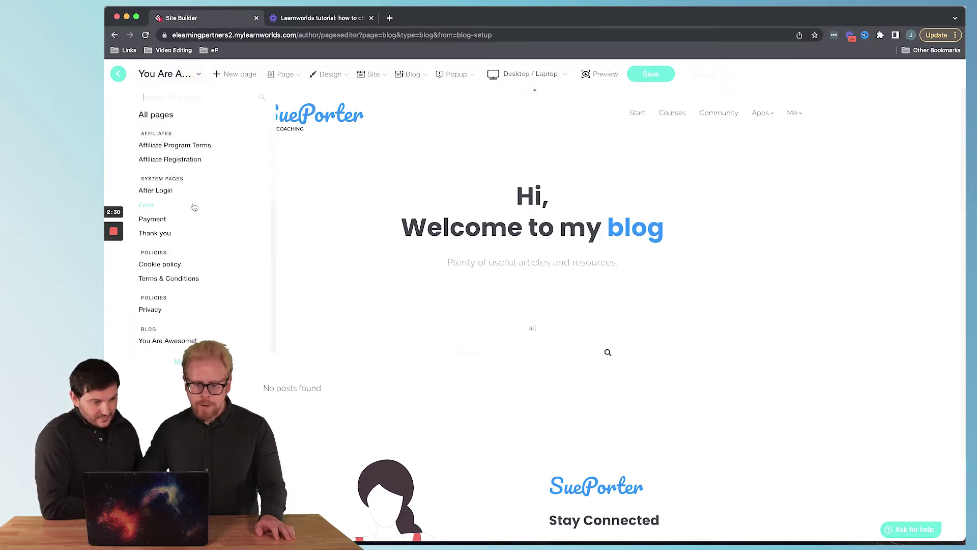
click(165, 340)
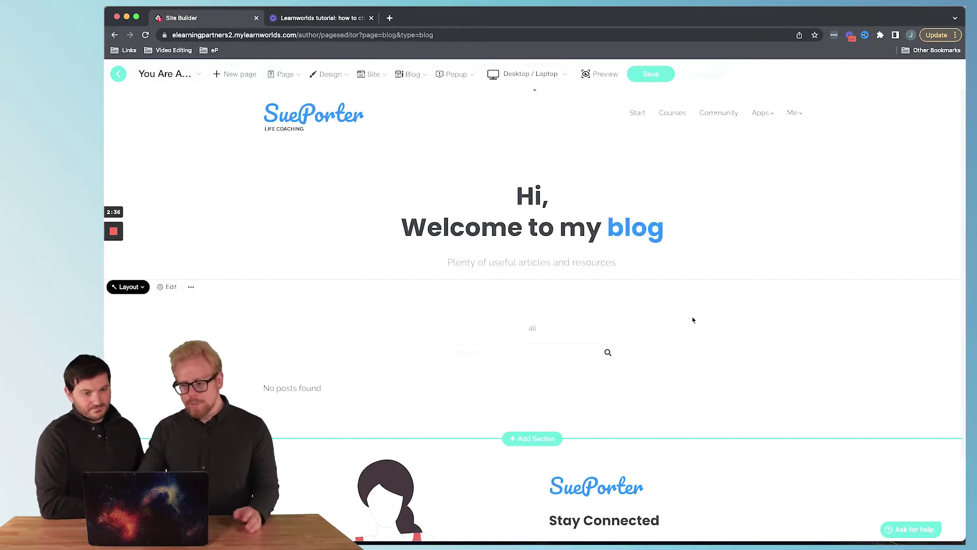
click(532, 279)
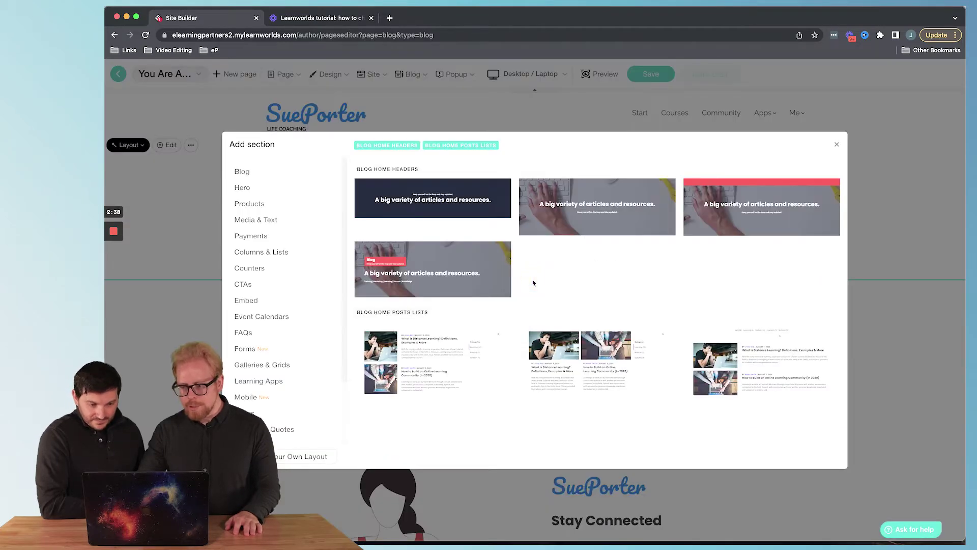
scroll(257, 190, down, 3)
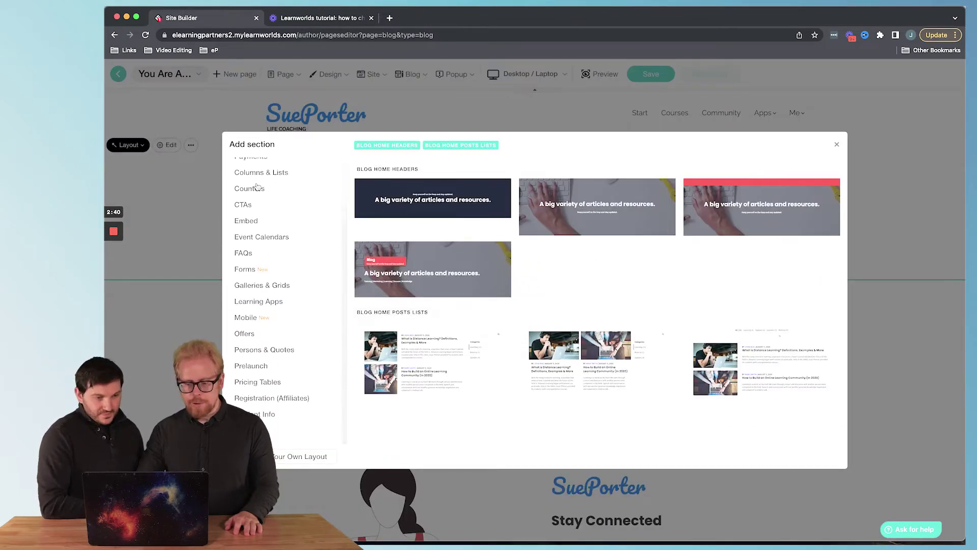
scroll(267, 249, up, 3)
click(243, 187)
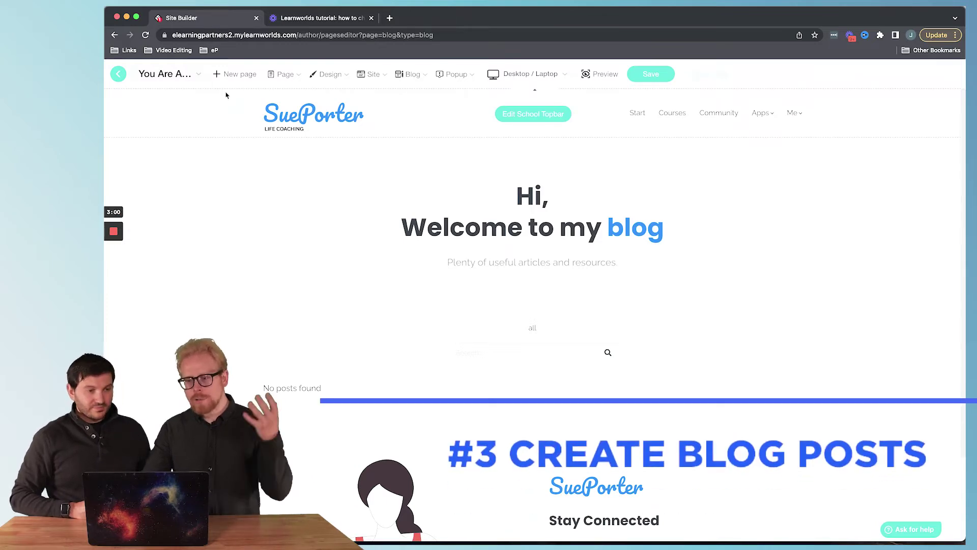
From the school site editor's Blog menu, start a new blog post
click(118, 74)
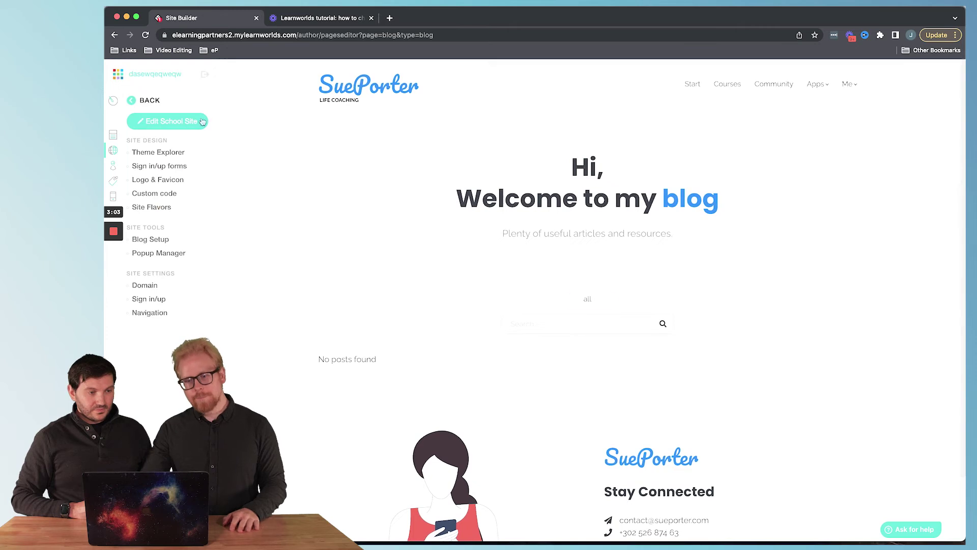
click(175, 122)
mouse_move(423, 80)
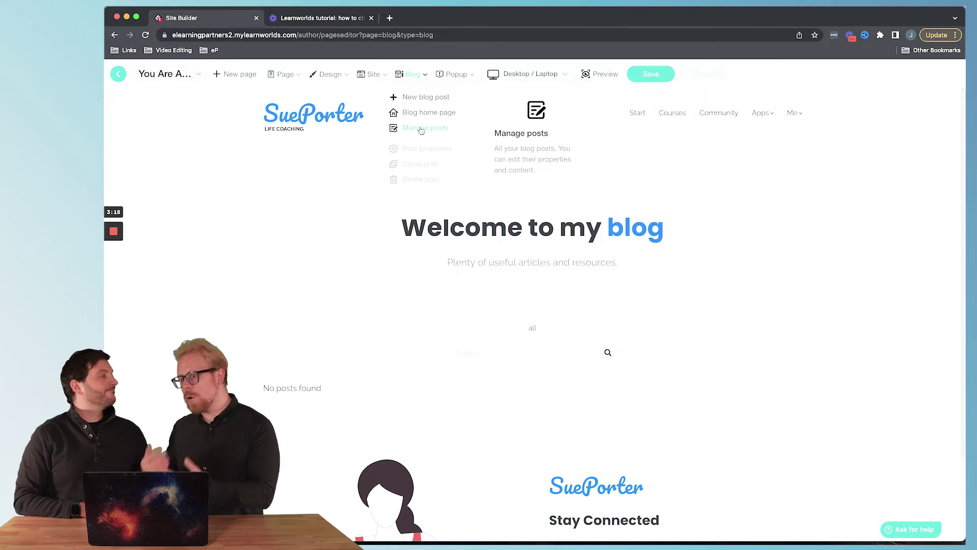
click(416, 96)
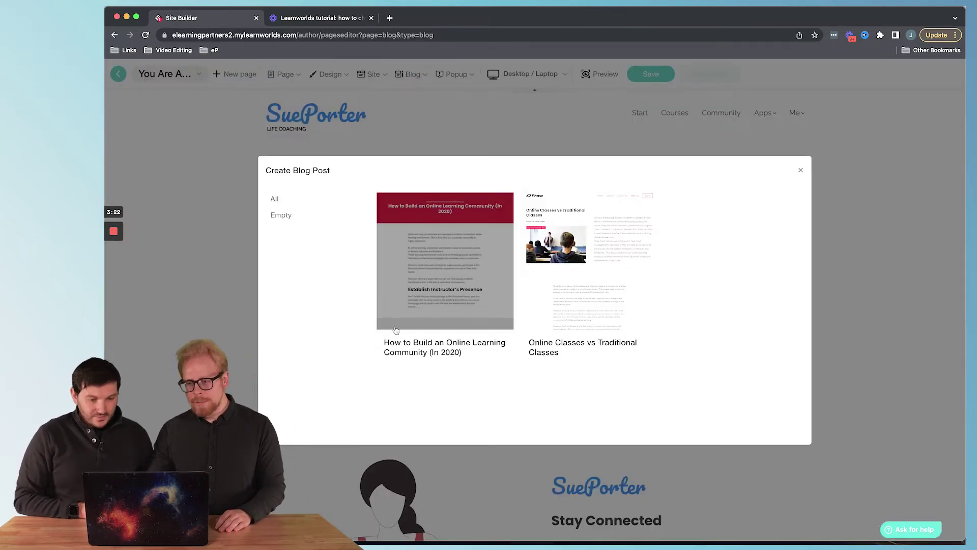
Choose the 'How to Build an Online Learning Community' template and begin entering the post title
click(282, 216)
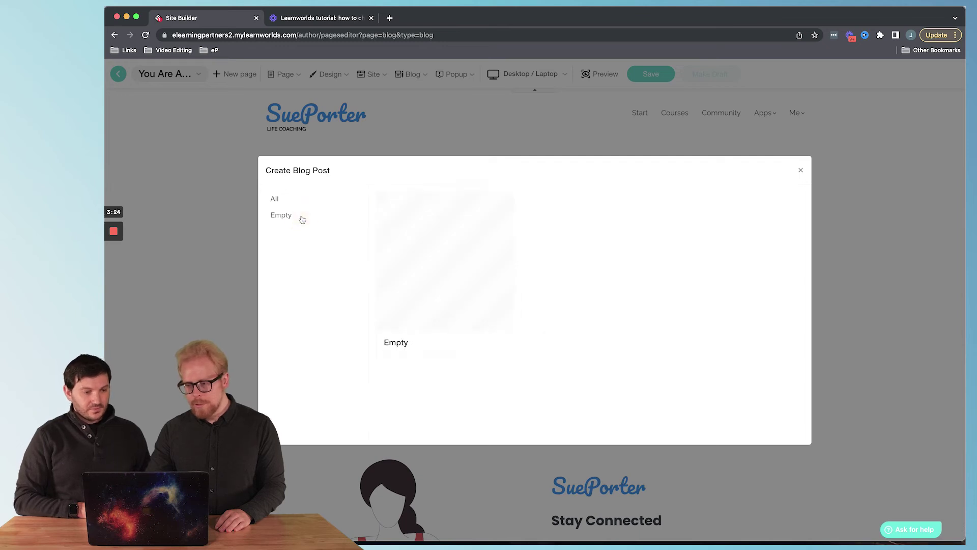
click(275, 199)
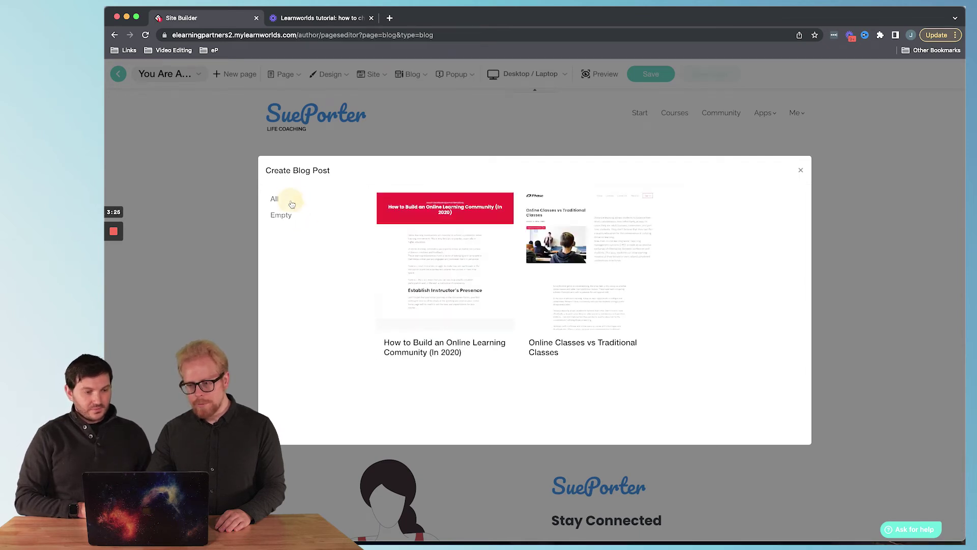
click(485, 265)
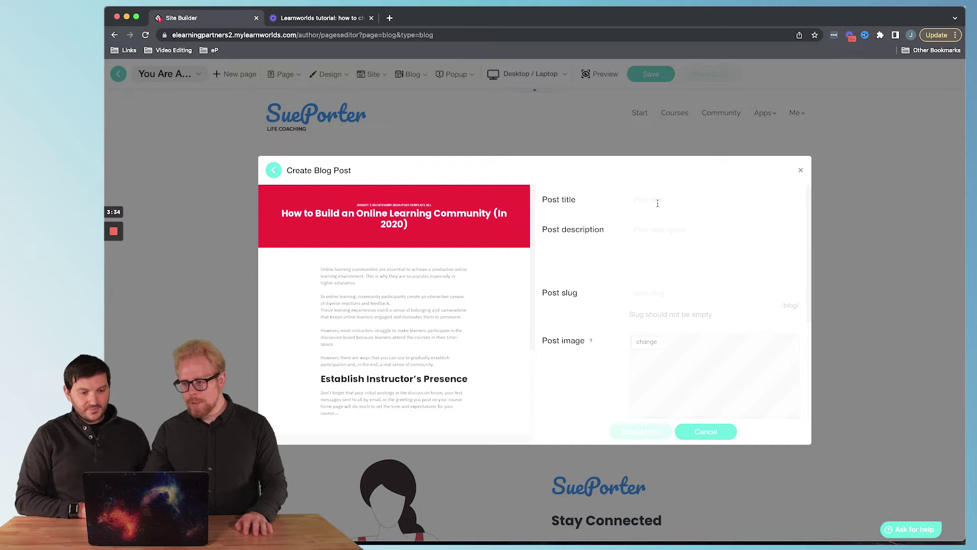
click(657, 203)
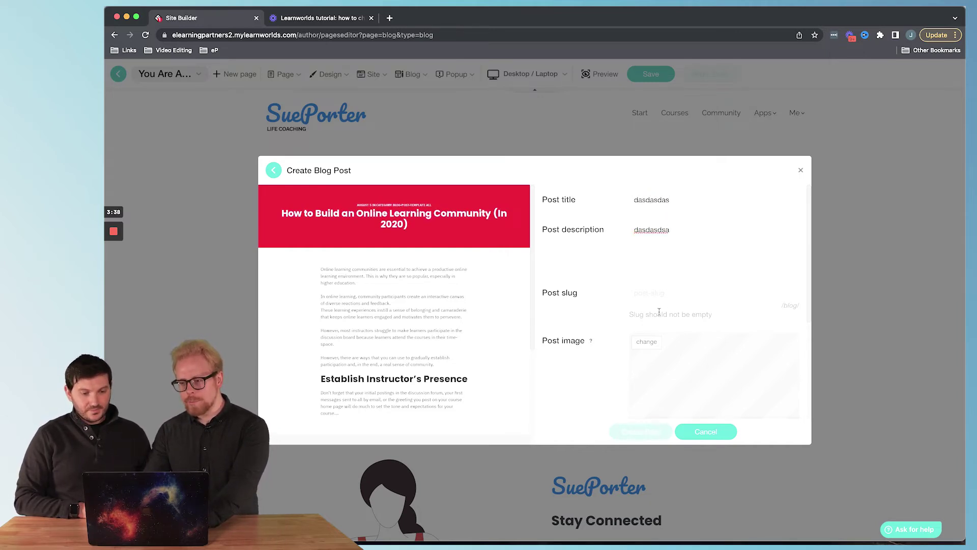
Fill the Post slug field with the placeholder 'das' and review the details form
click(660, 294)
text(dasdasdasdas)
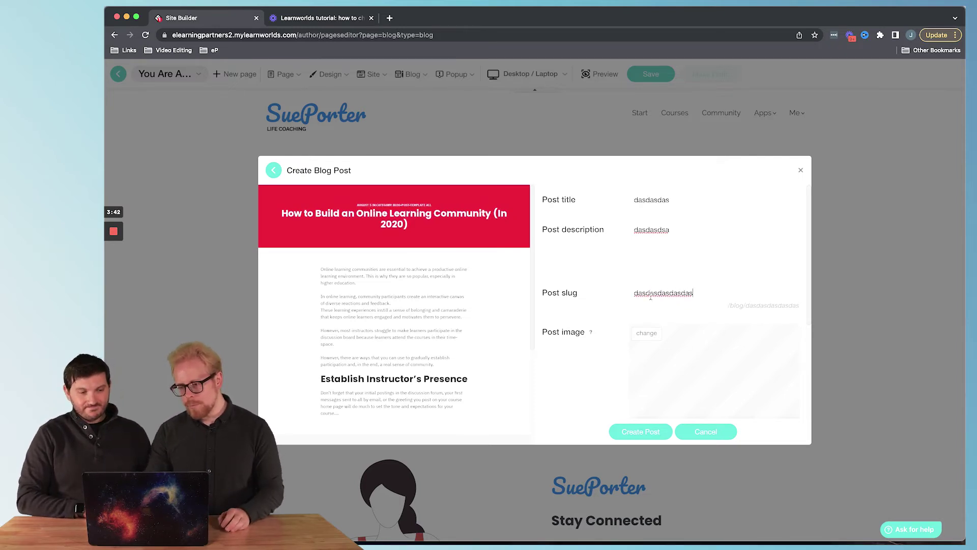
scroll(671, 364, down, 3)
scroll(649, 222, up, 2)
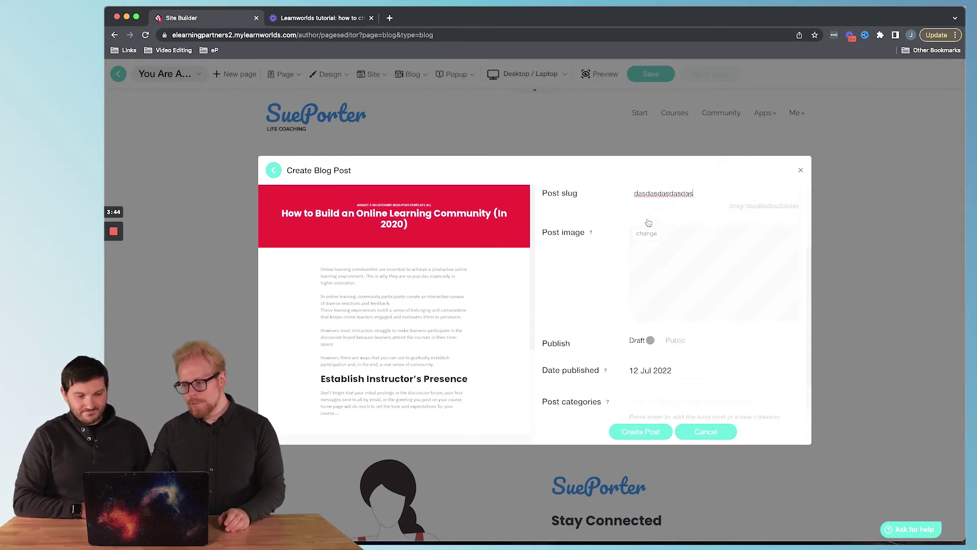
scroll(649, 222, down, 2)
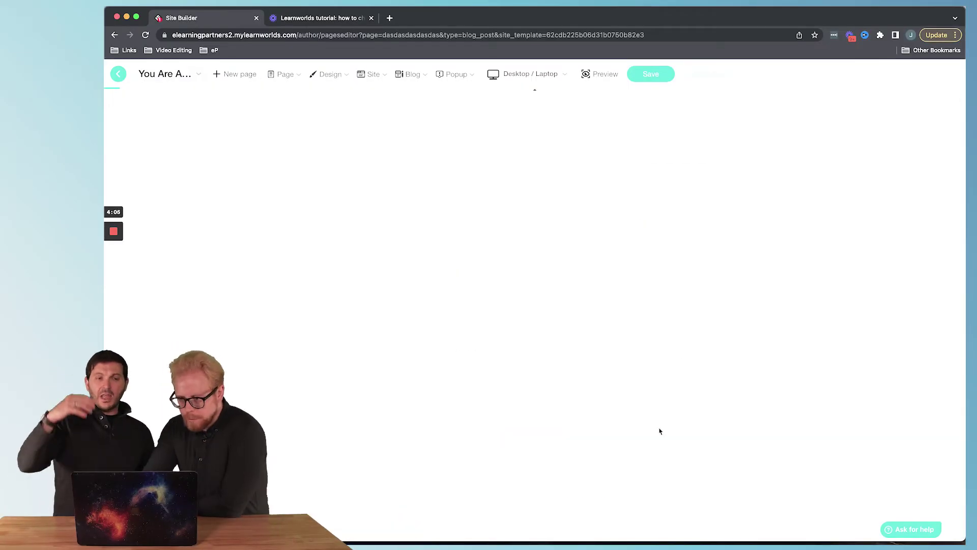
Type test text 'fasdasda' into the opening paragraph and dismiss the accidental Save As dialog
scroll(425, 203, down, 4)
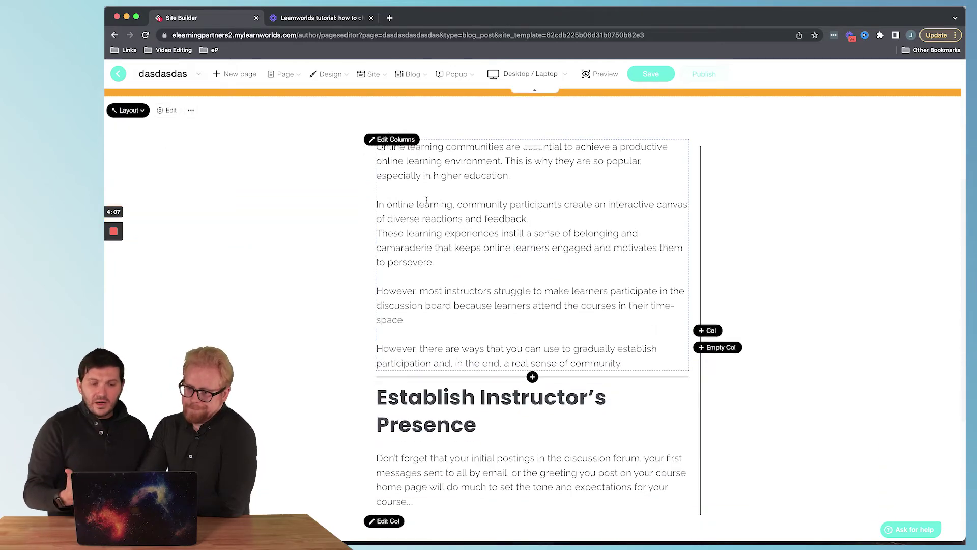
click(470, 219)
text(fasdasda)
key(ctrl+a)
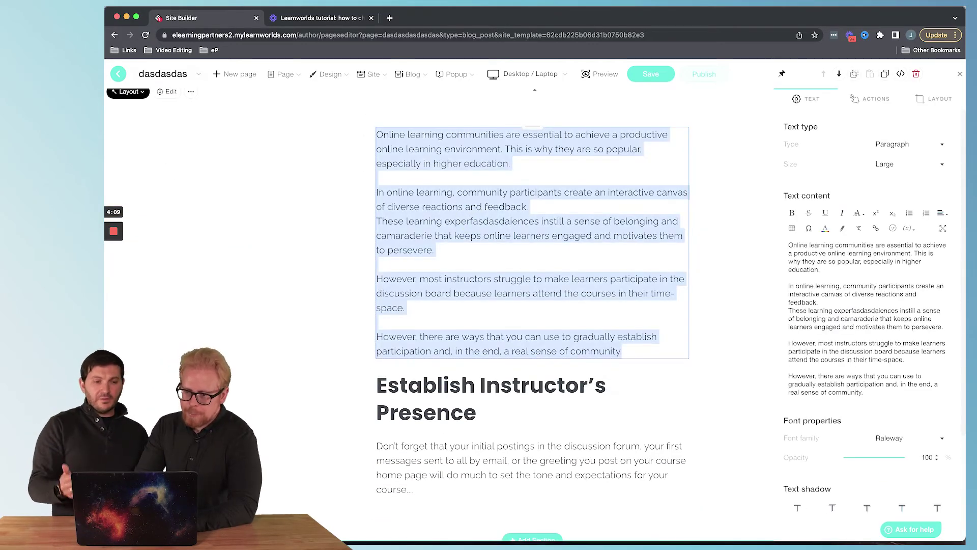
key(super+s)
text(dasd)
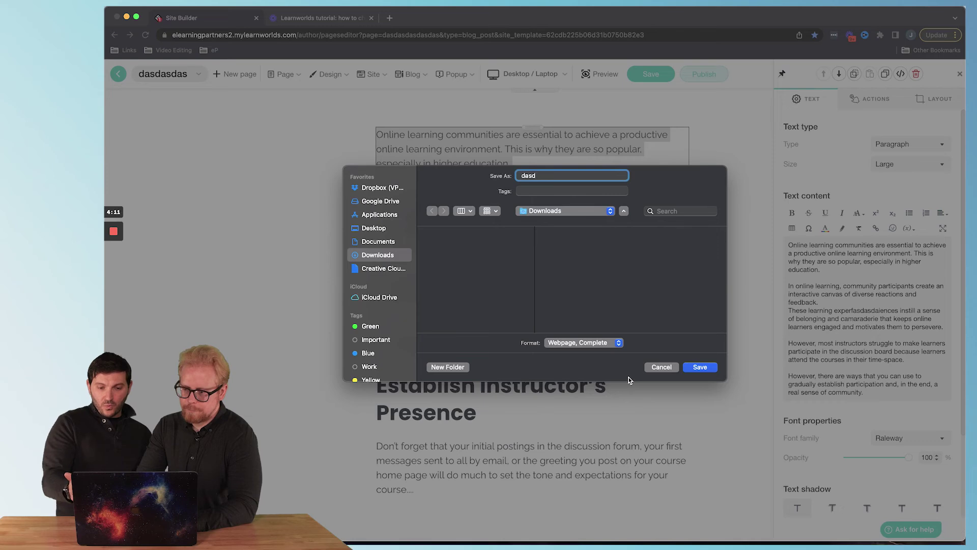
click(667, 368)
Insert 'dsa' into the word 'learners' and focus the paragraph's text settings
click(540, 235)
text(dsa)
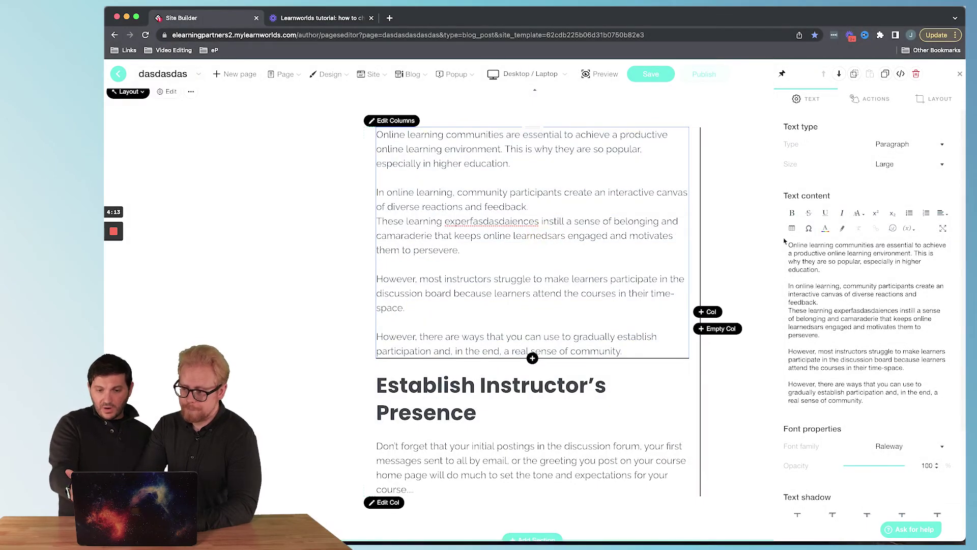
click(877, 261)
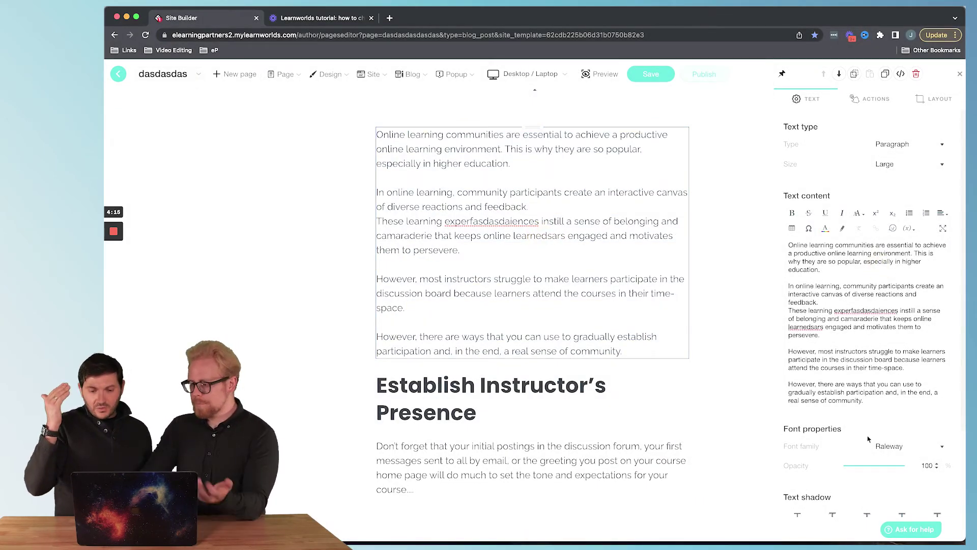
scroll(867, 439, down, 3)
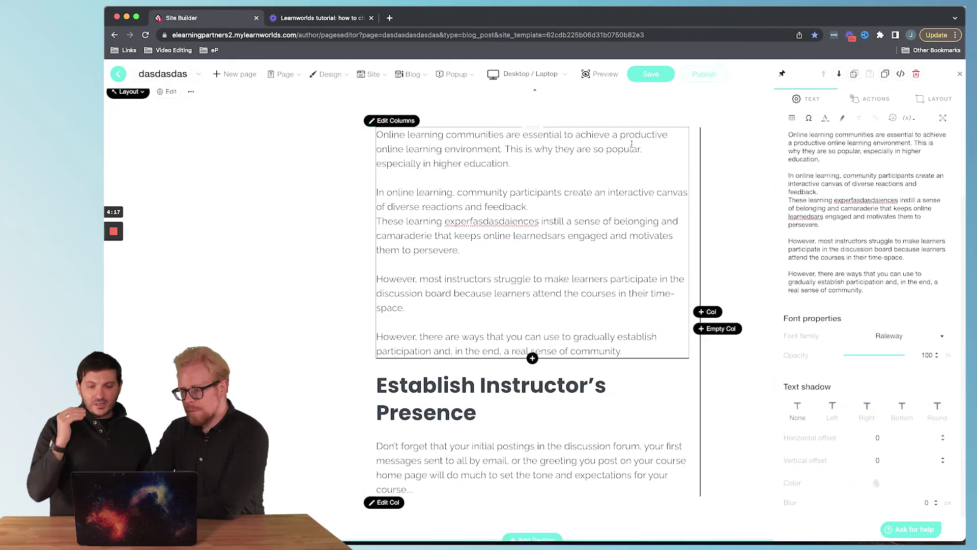